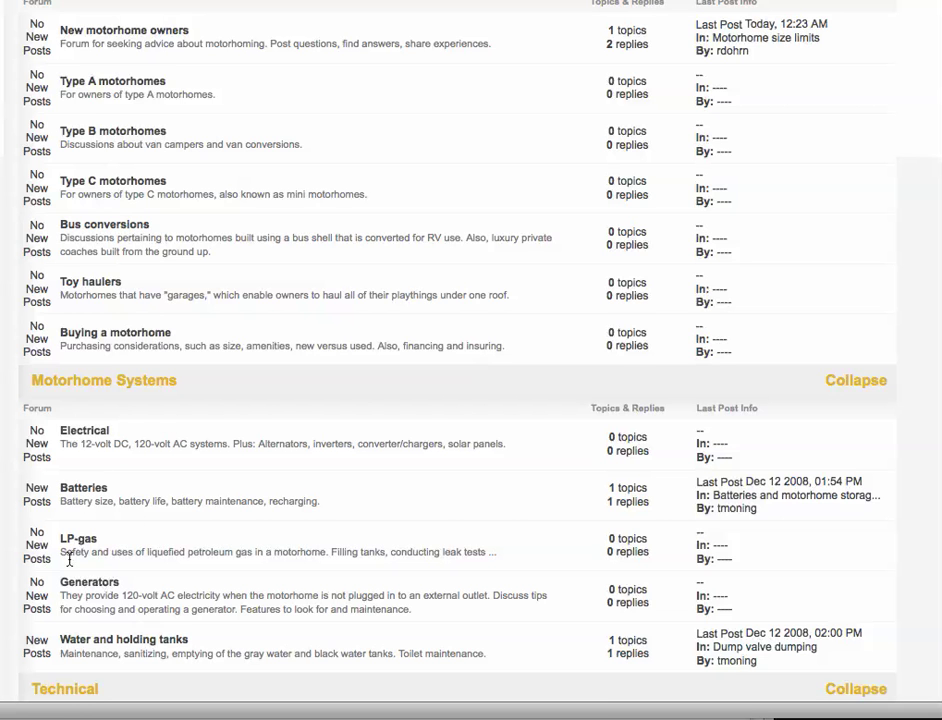
- Open the Electrical forum in the Motorhome Systems category and start a new topic there
scroll(69, 542, "down", 3)
scroll(216, 494, "up", 1)
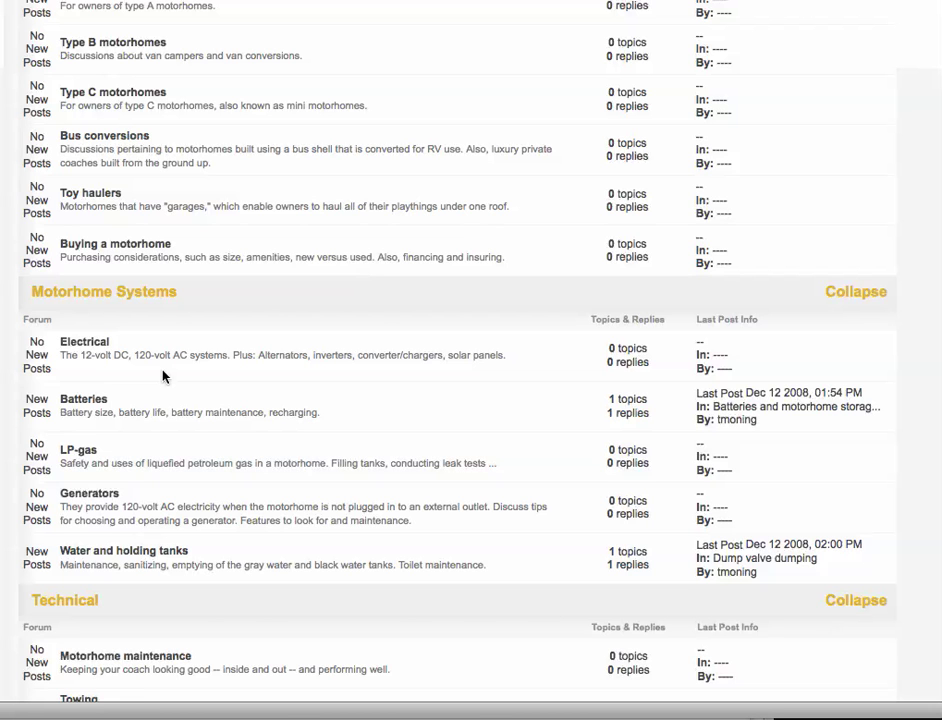
left_click(99, 346)
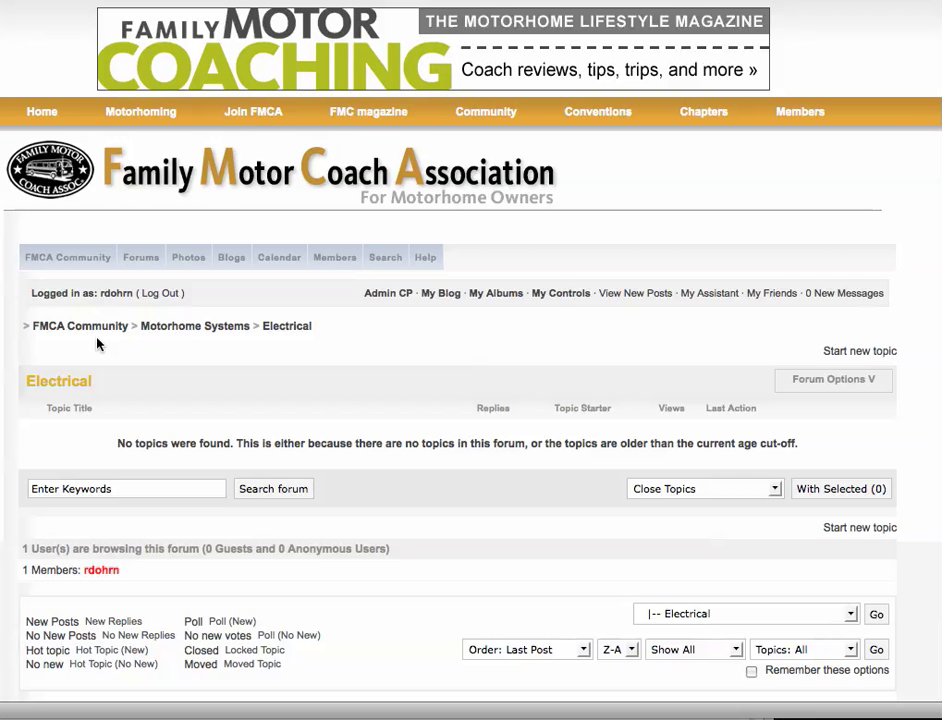
left_click_drag(119, 444, 802, 447)
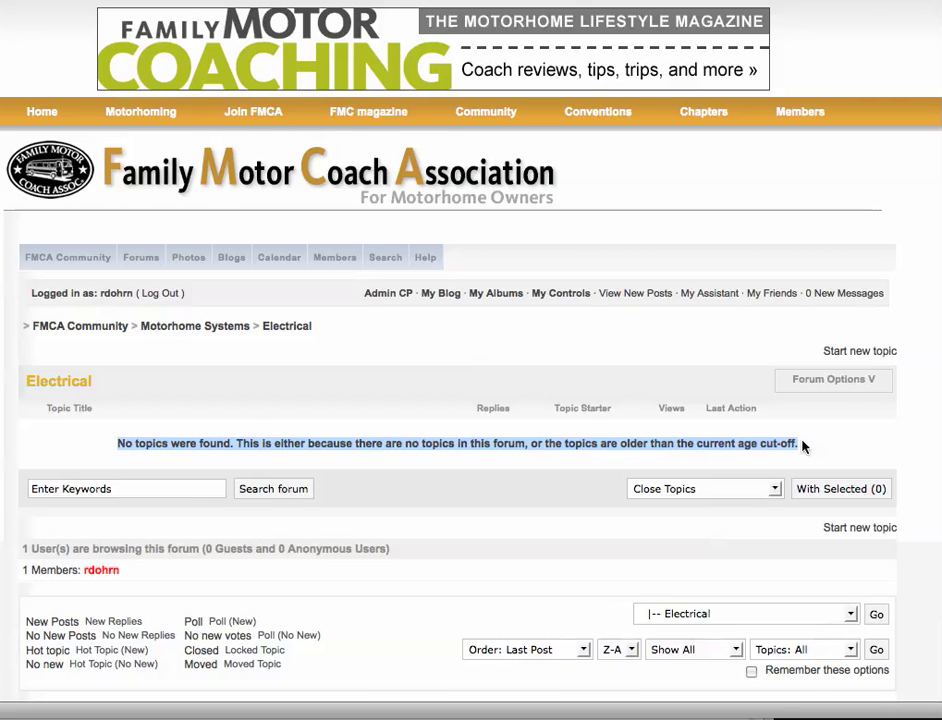
left_click(808, 448)
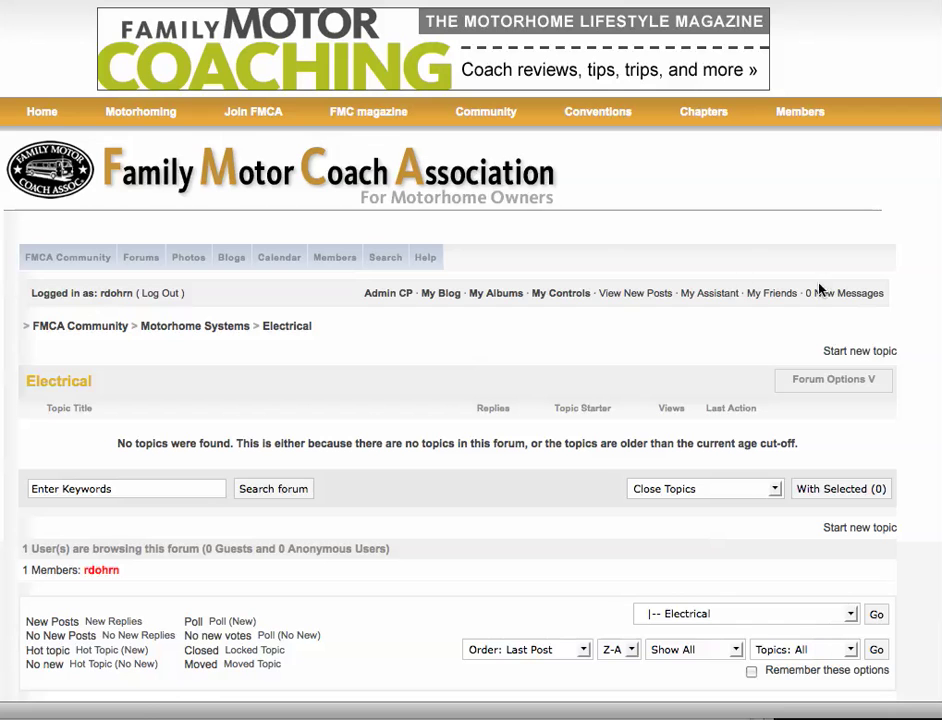
left_click_drag(904, 358, 797, 355)
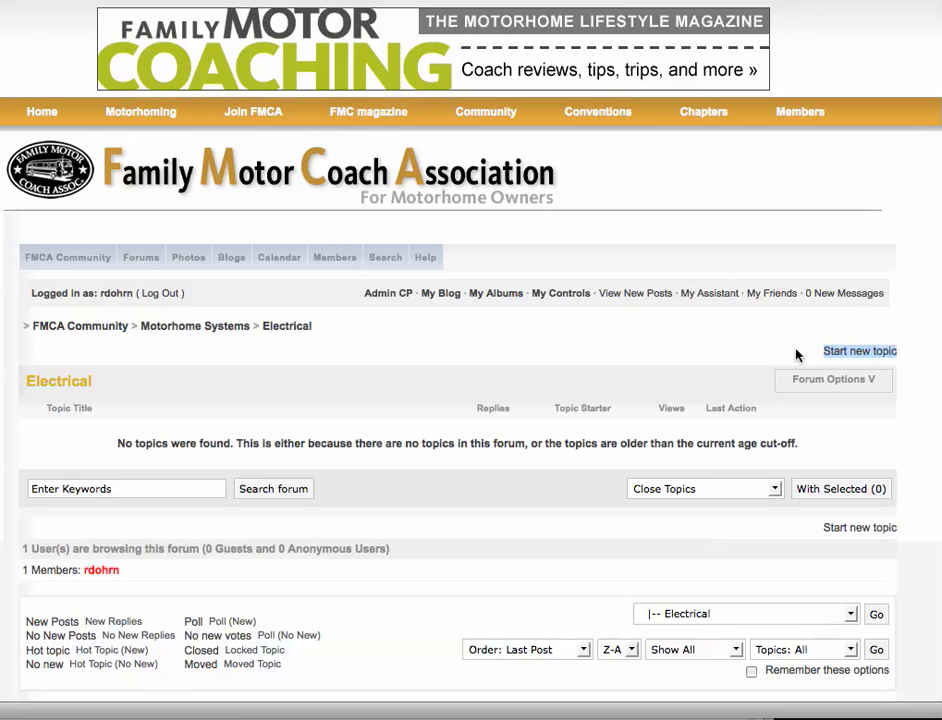
left_click(826, 353)
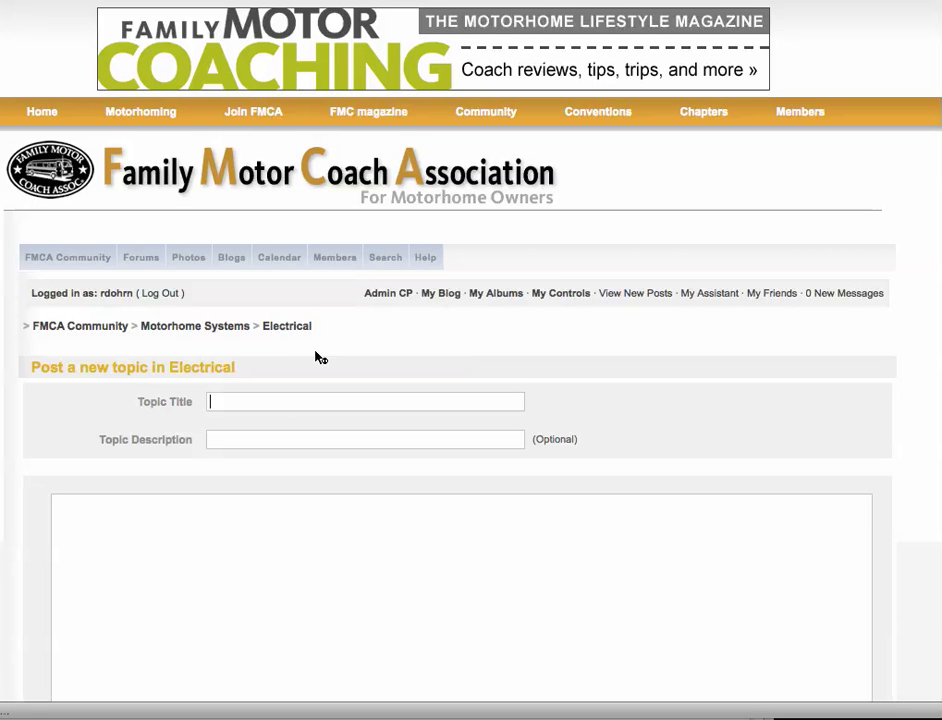
- Title the topic "Need help with my 12 volt system" and give it the description "all advice needed"
type("Need help with my 12 vo")
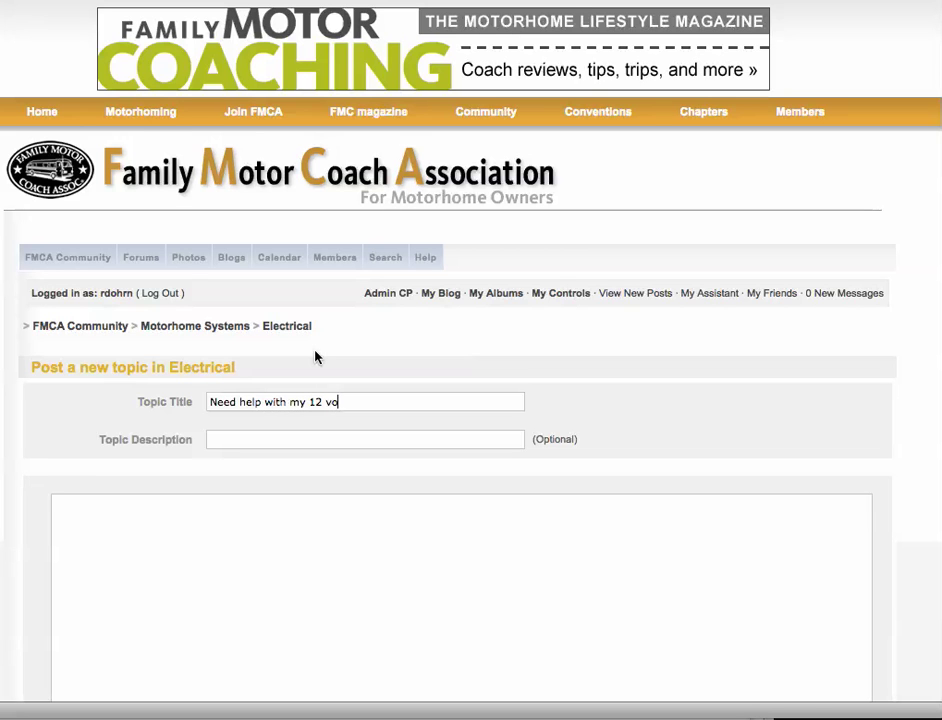
type("lt system")
left_click(227, 444)
type("all advice needed")
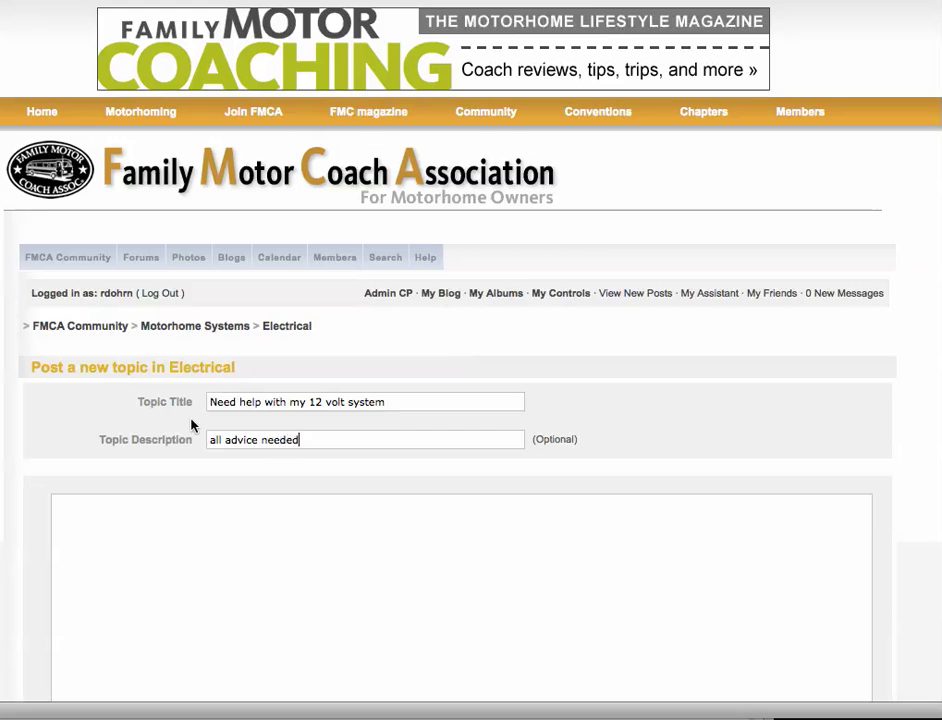
- Write "I have a 12 volt issue...." as the message body and post the new topic with the default post options
left_click(120, 574)
scroll(129, 557, "down", 1)
scroll(129, 557, "down", 2)
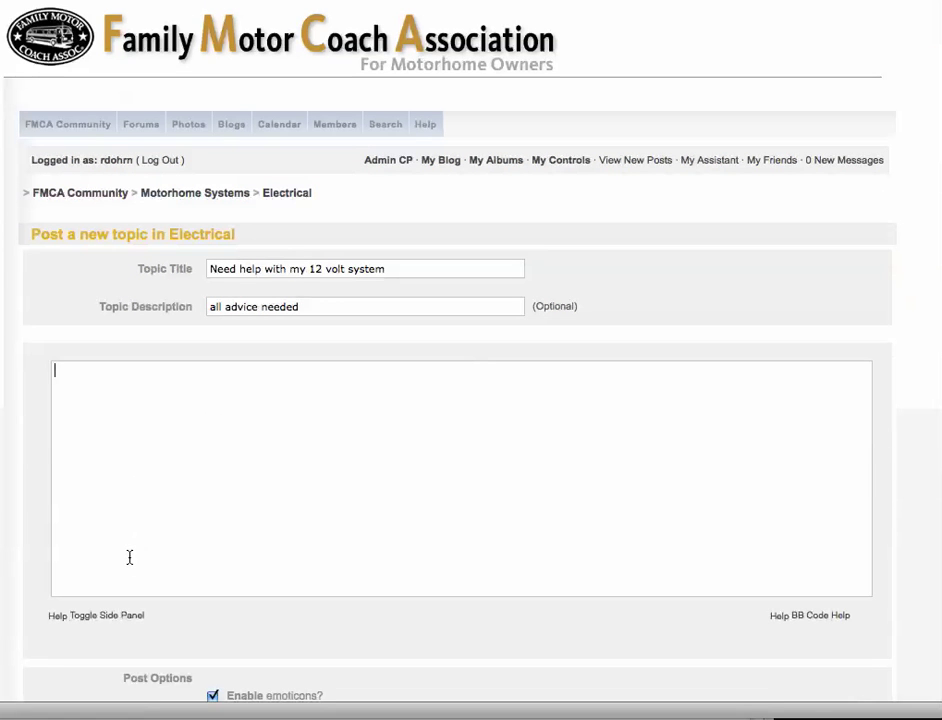
type("I have a 12 volt issue....")
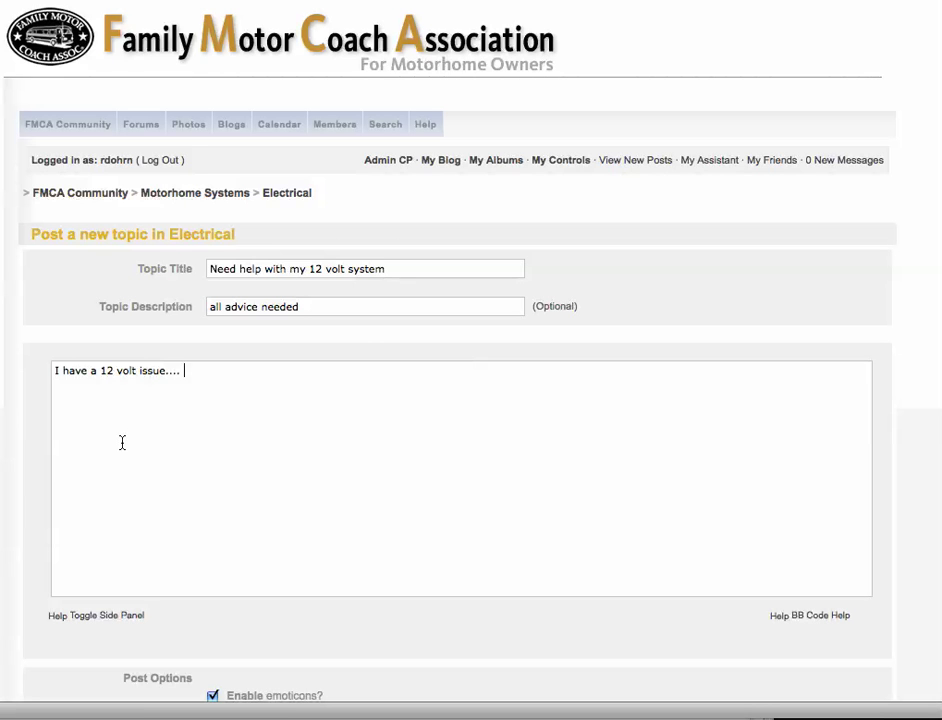
scroll(261, 467, "down", 5)
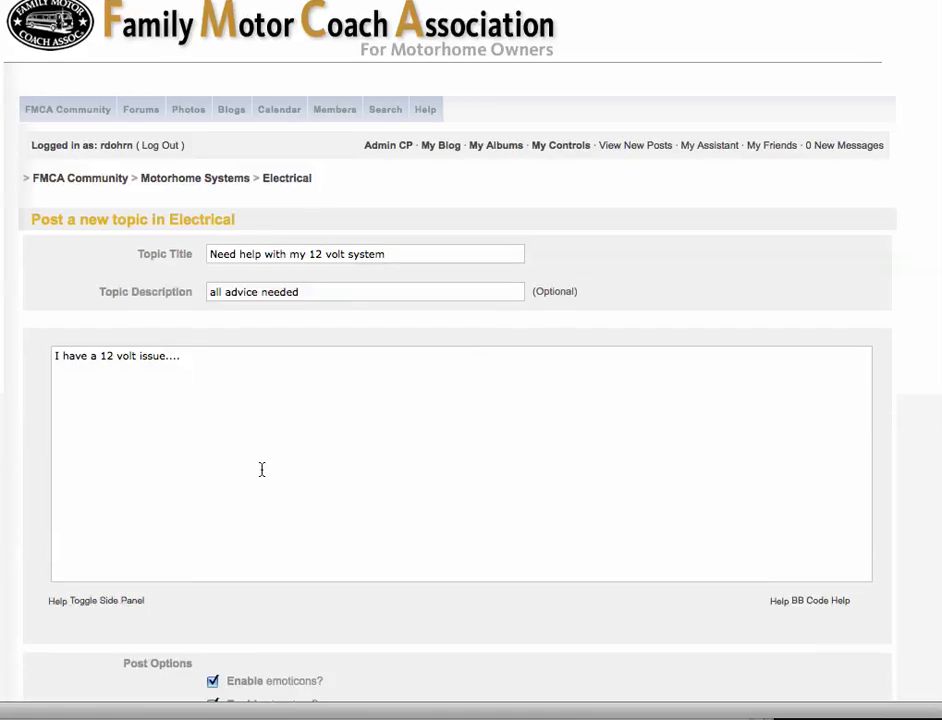
scroll(261, 472, "down", 6)
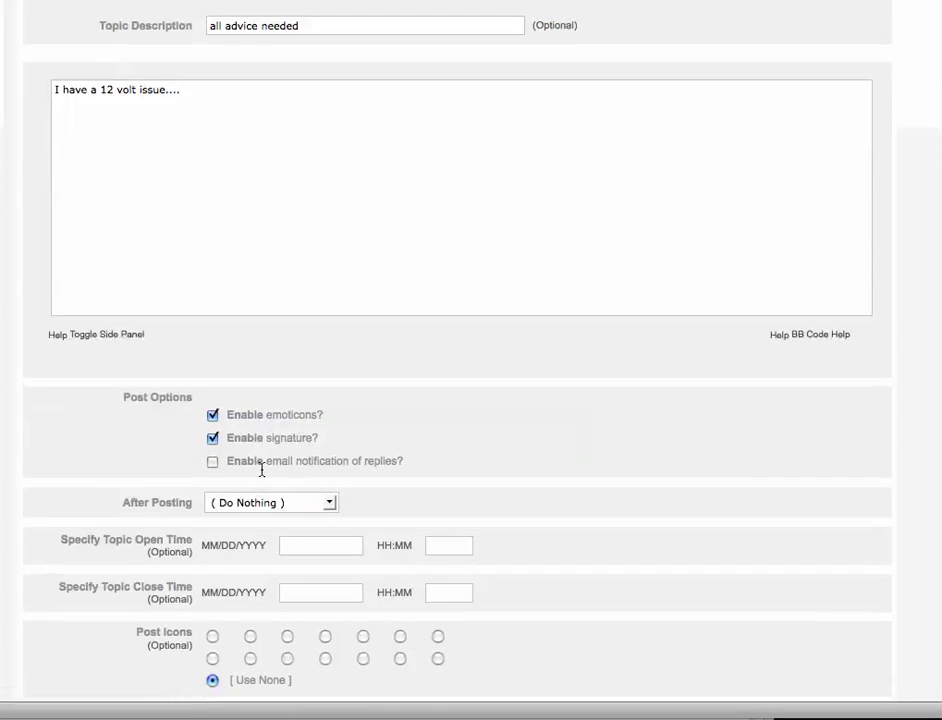
scroll(262, 472, "down", 2)
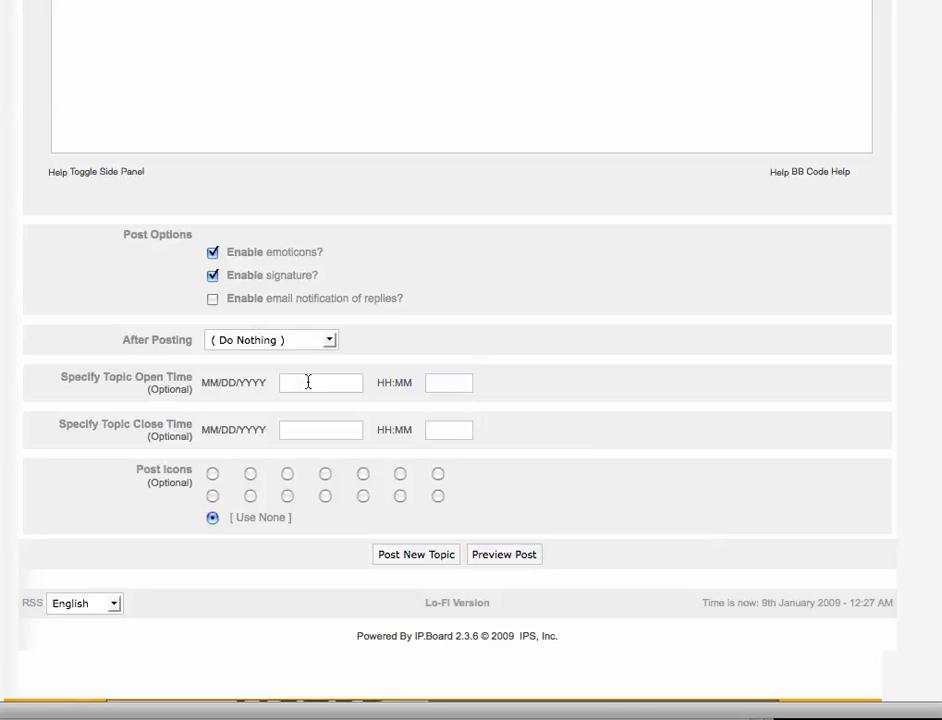
left_click(432, 557)
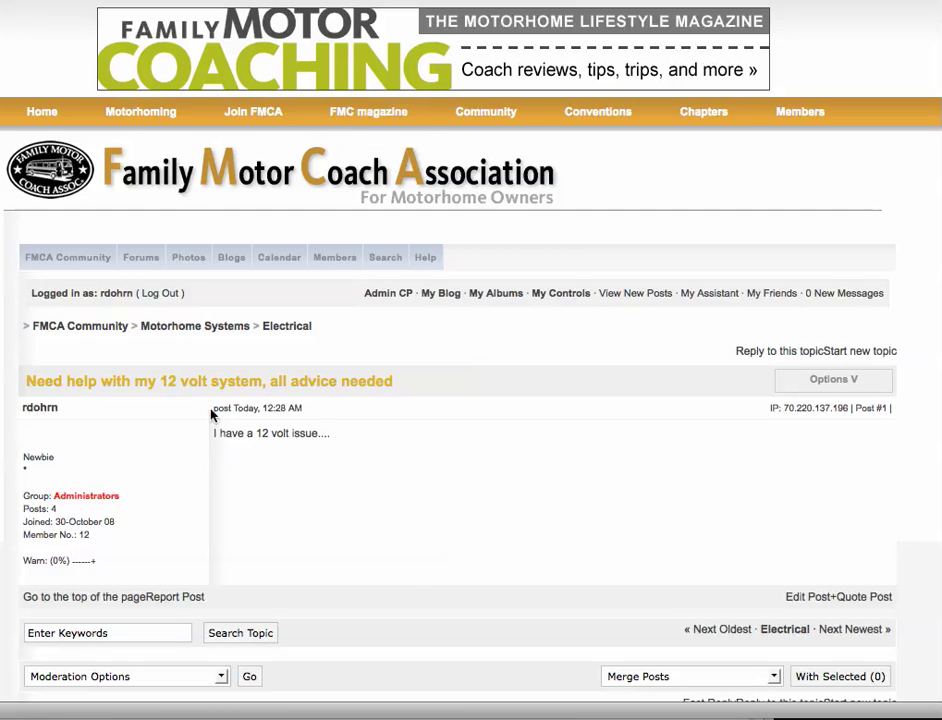
- Return to the forum list and open the "Motorhome size limits" topic in the New motorhome owners forum
left_click(150, 262)
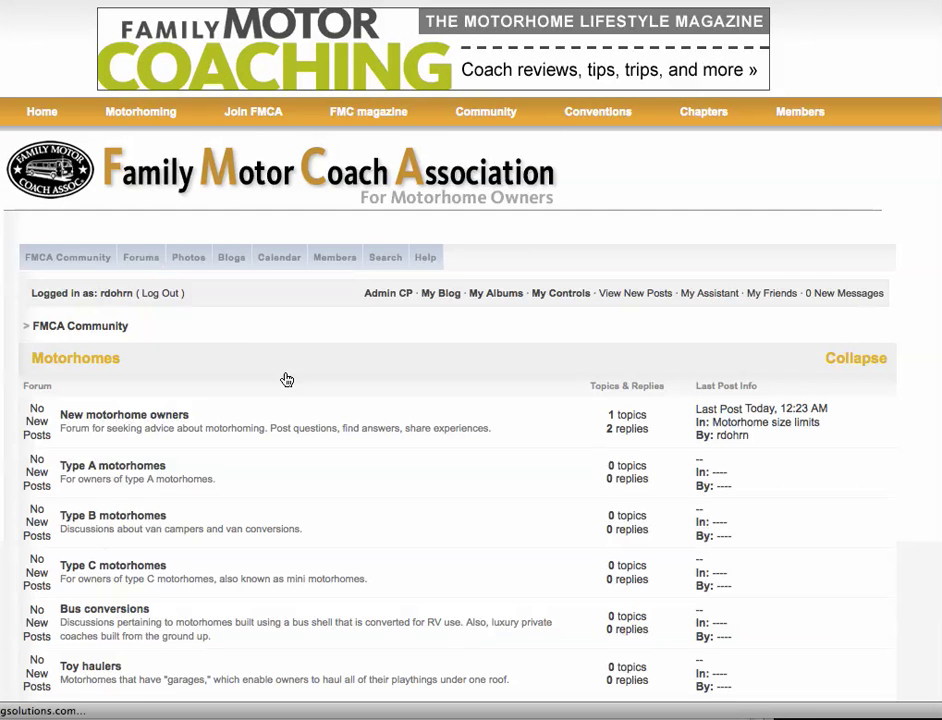
scroll(311, 408, "down", 2)
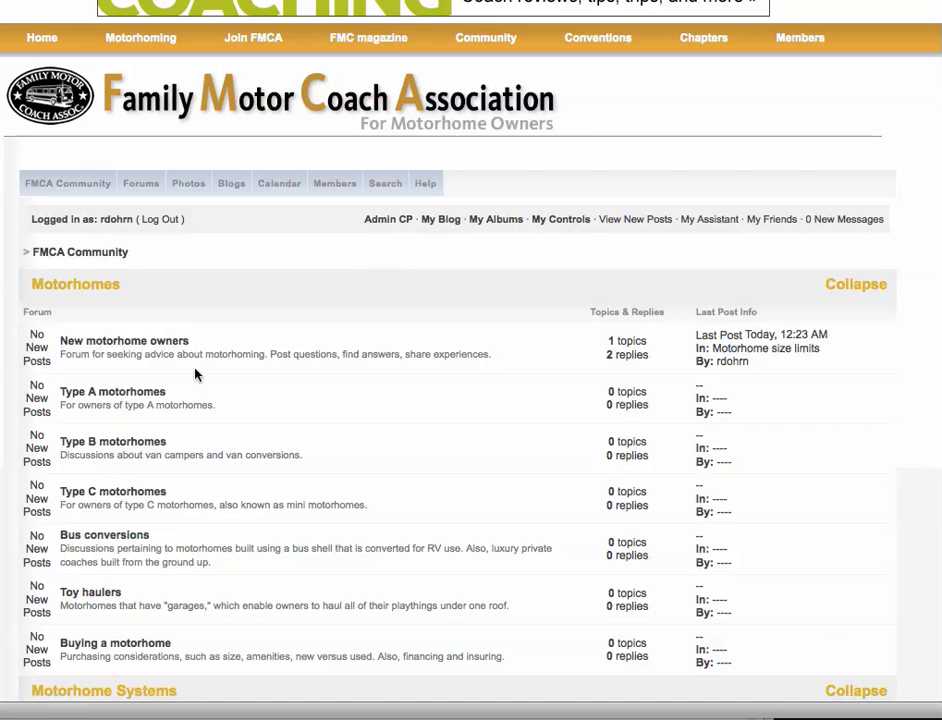
left_click(151, 340)
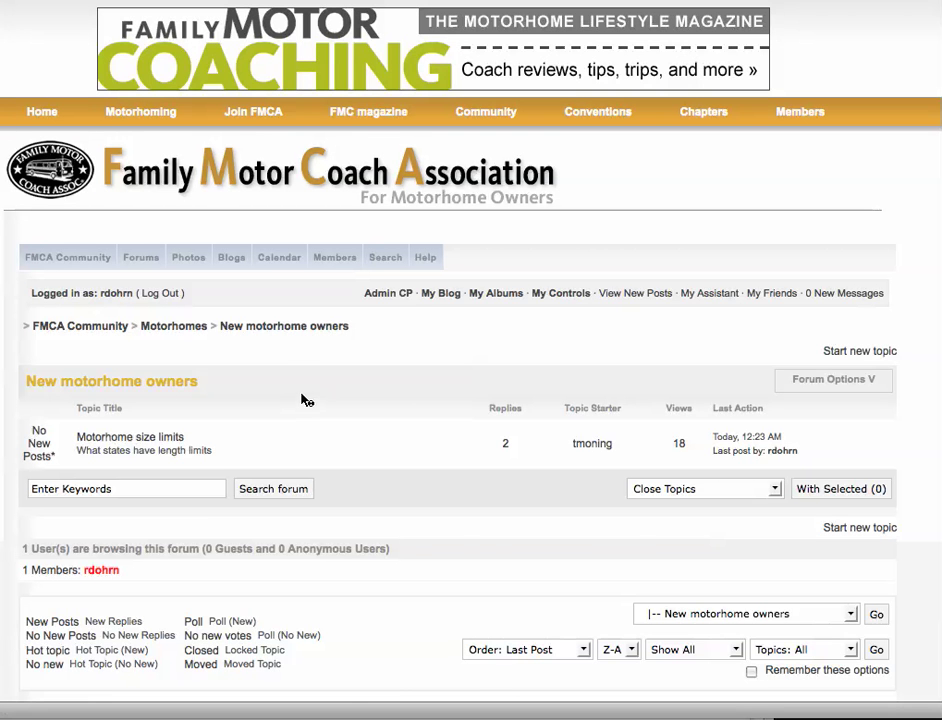
scroll(320, 395, "down", 3)
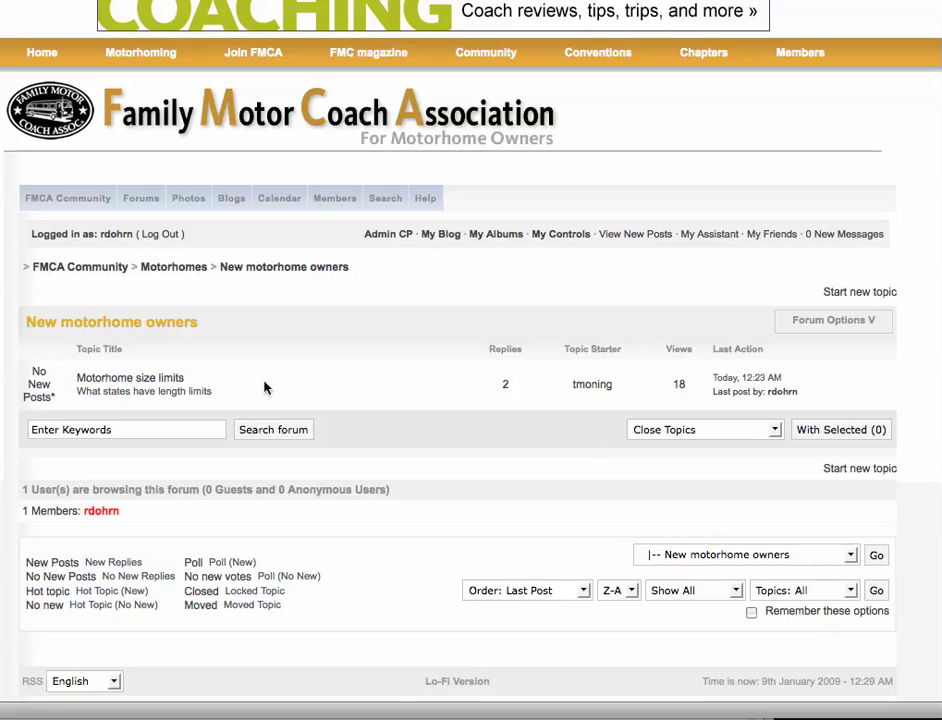
left_click_drag(237, 385, 85, 380)
left_click(110, 380)
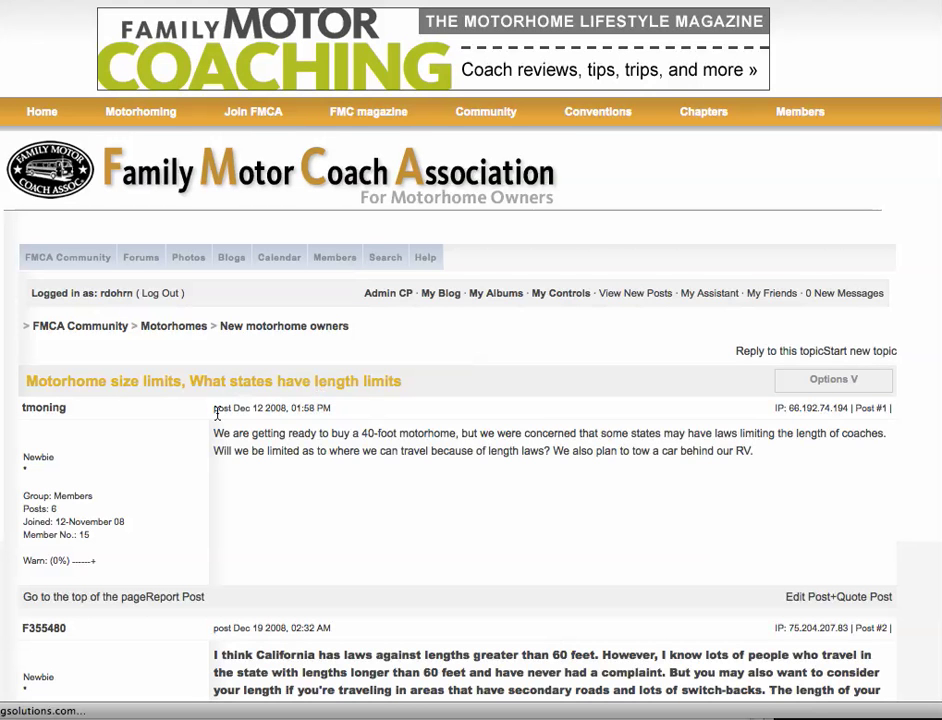
- Read the original question and its first reply in the topic, highlighting the reply's text
scroll(212, 427, "down", 3)
scroll(211, 430, "down", 1)
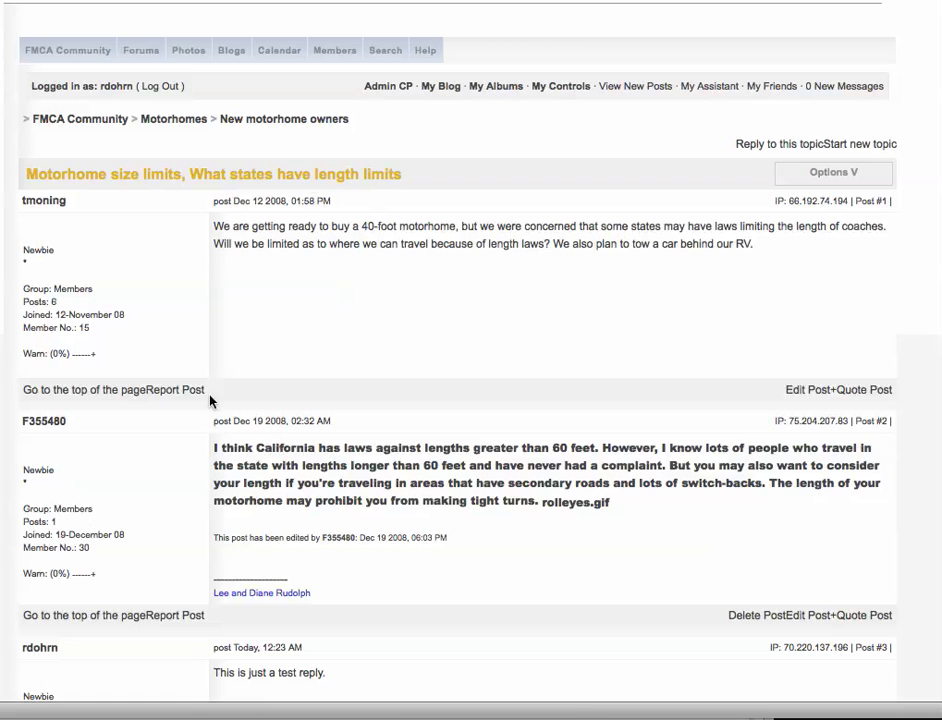
left_click_drag(612, 503, 215, 455)
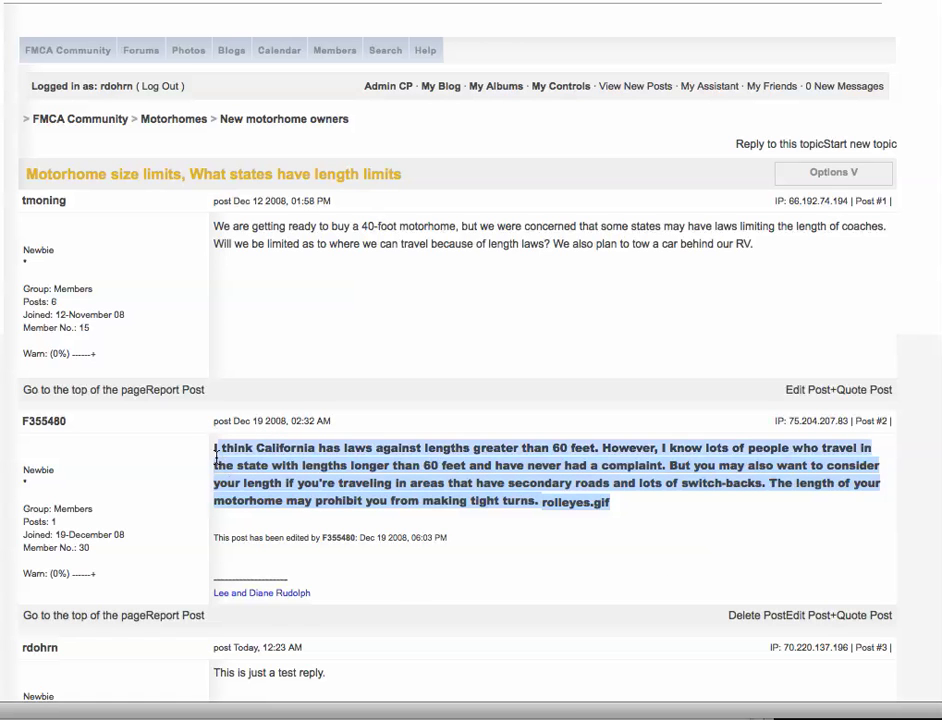
left_click(658, 521)
scroll(658, 521, "up", 1)
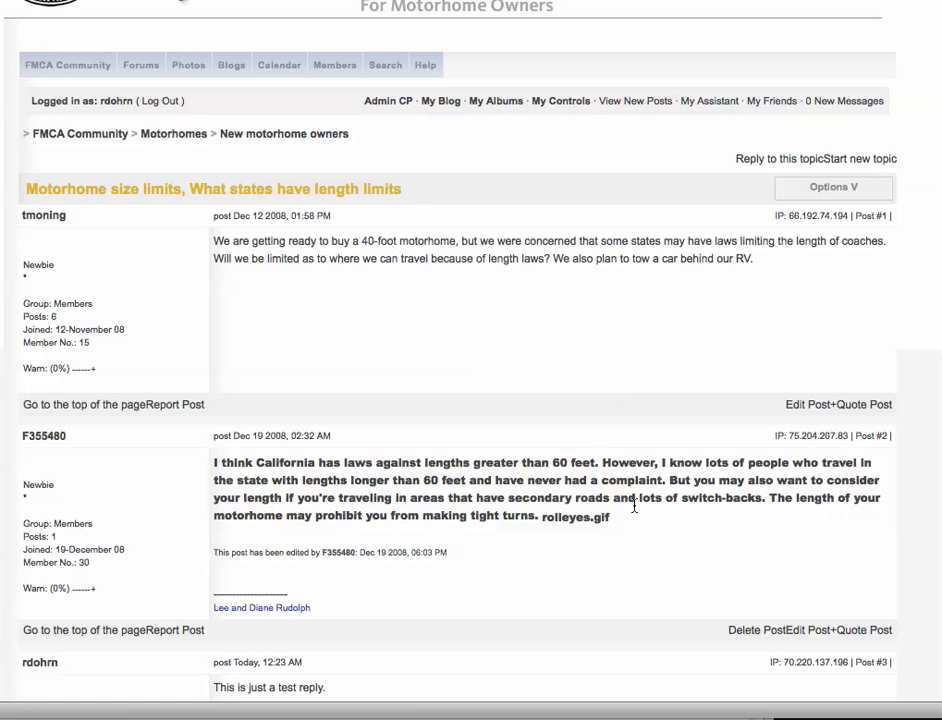
left_click_drag(604, 520, 245, 465)
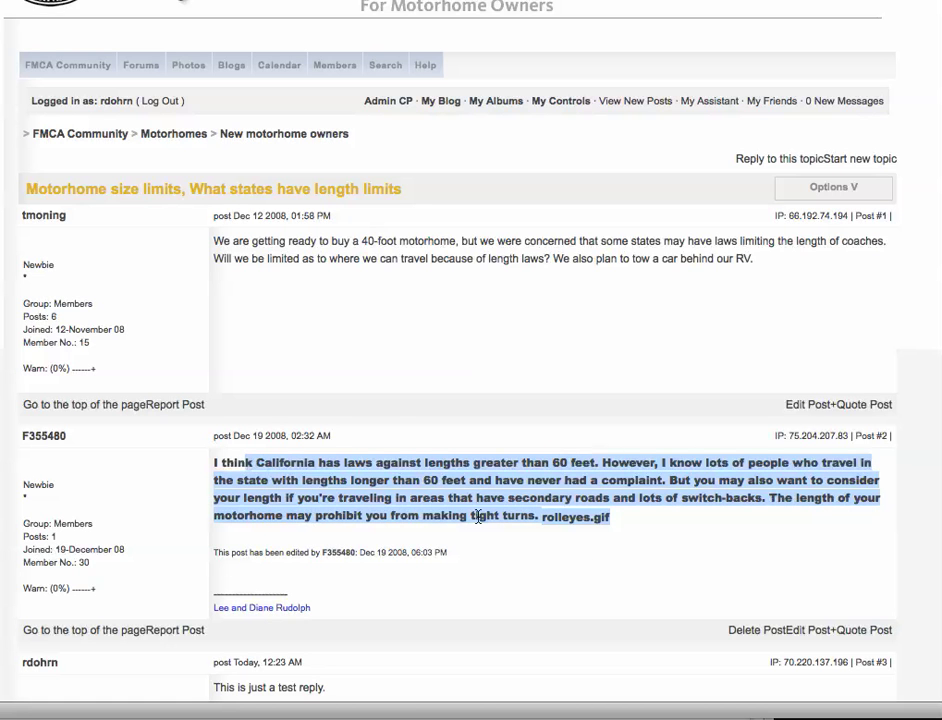
left_click(632, 521)
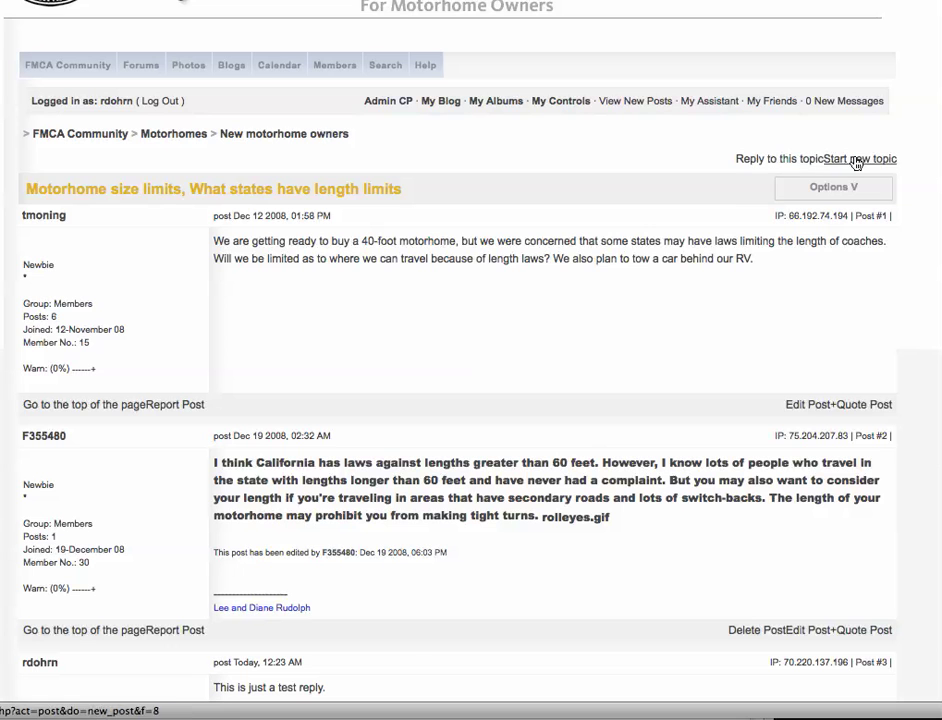
- Post a reply to the "Motorhome size limits" topic reading "Type your reply or question or your advice"
left_click(802, 165)
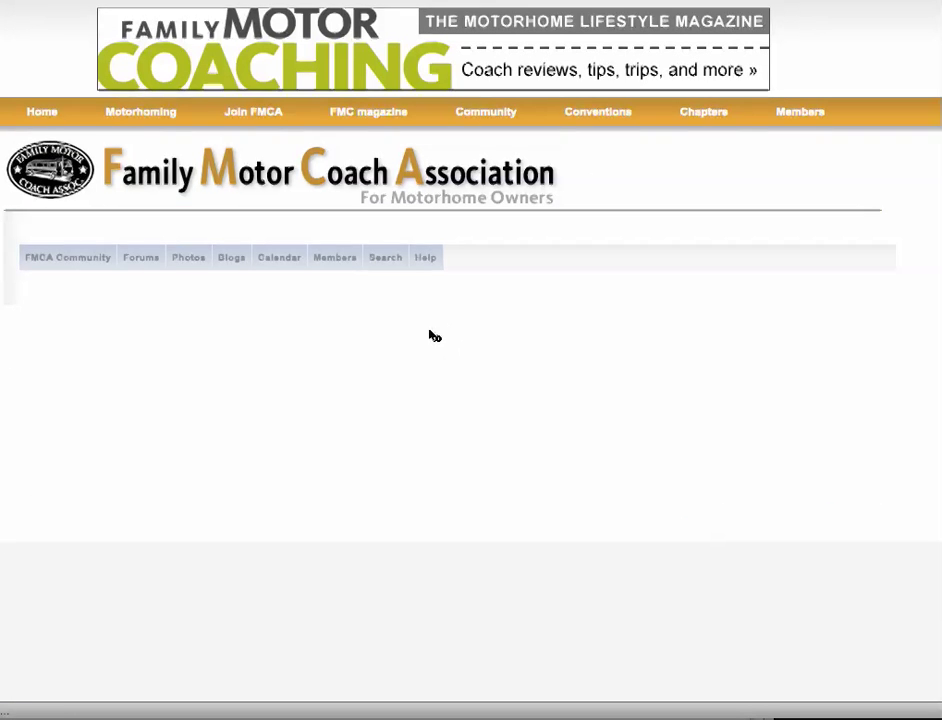
scroll(413, 363, "down", 1)
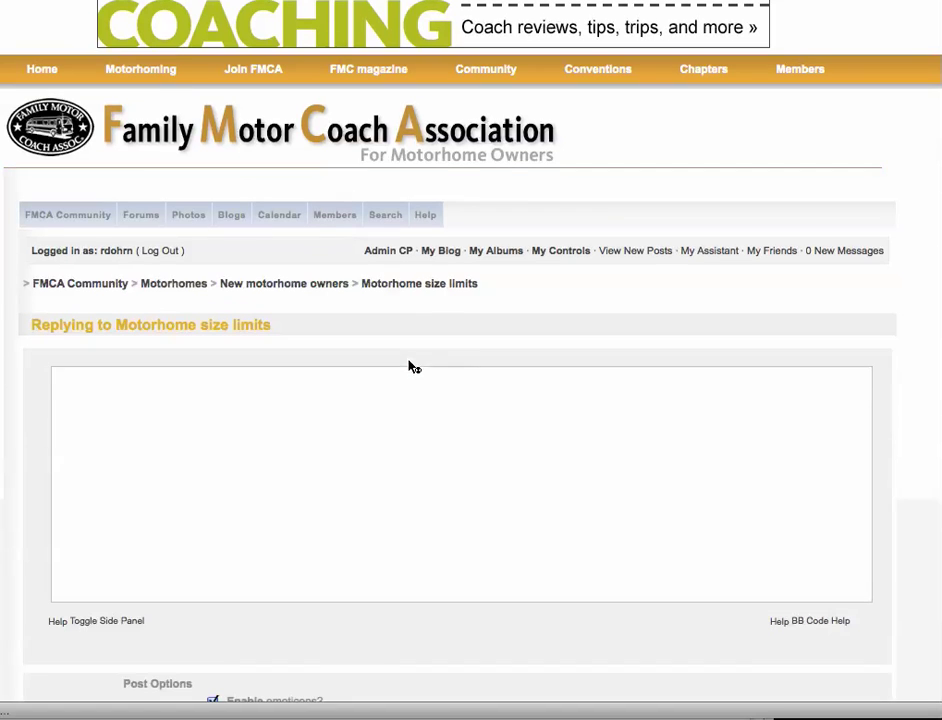
left_click(400, 388)
type("Tyoe")
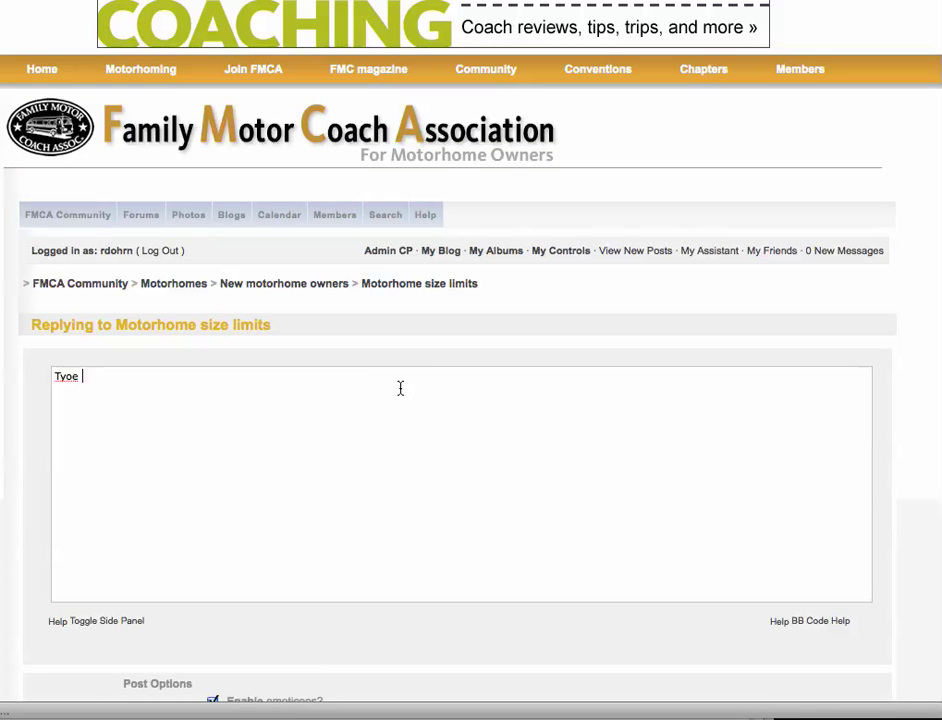
key("BackSpace")
key("BackSpace")
key("BackSpace")
type("pe your reply or")
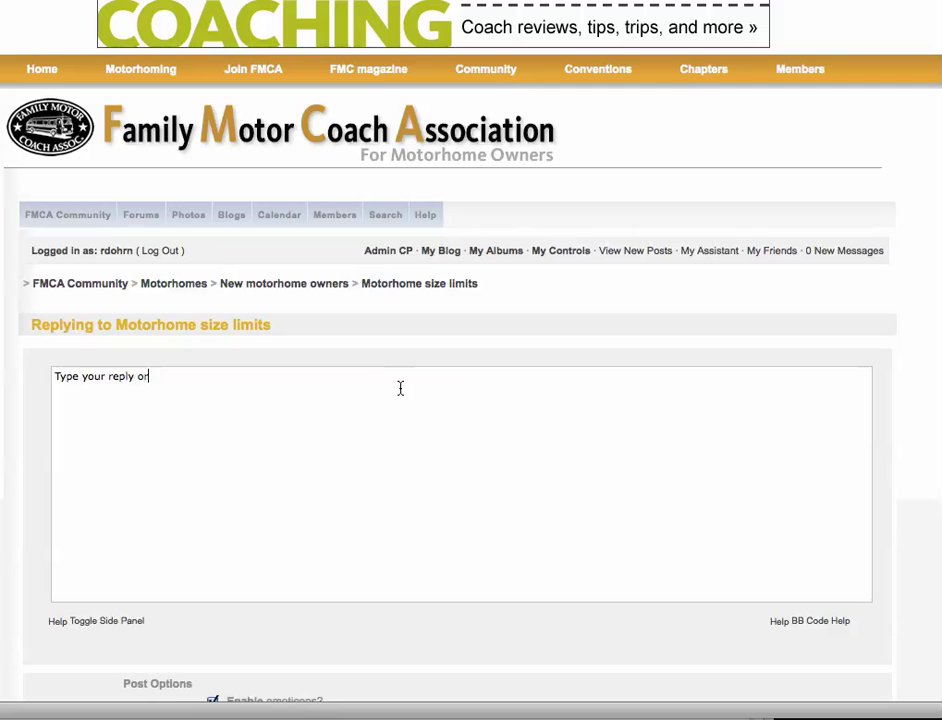
type(" question or your advice")
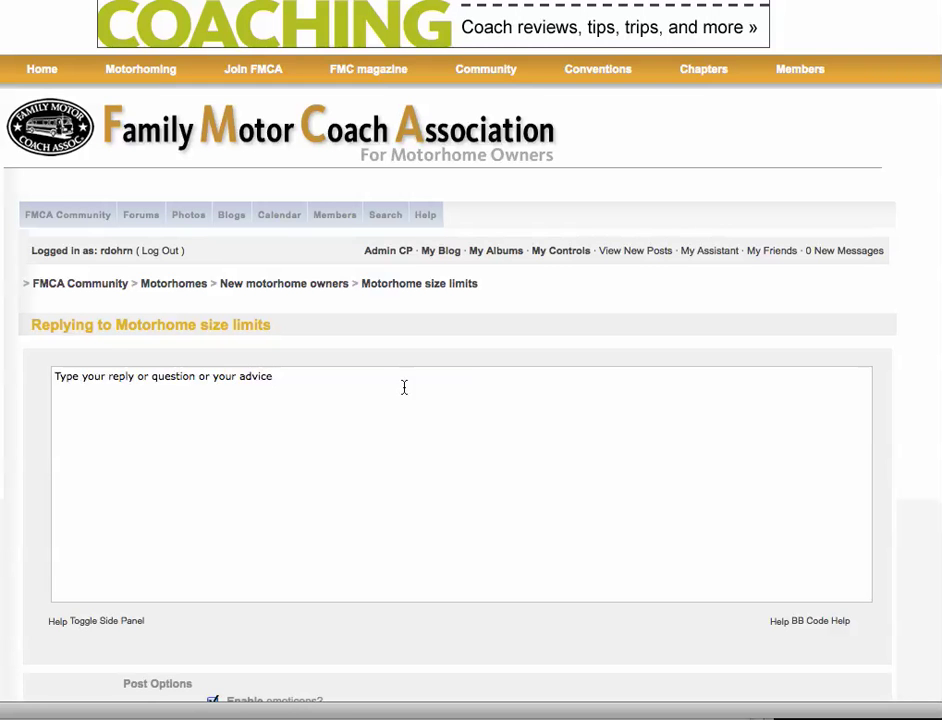
scroll(463, 423, "down", 5)
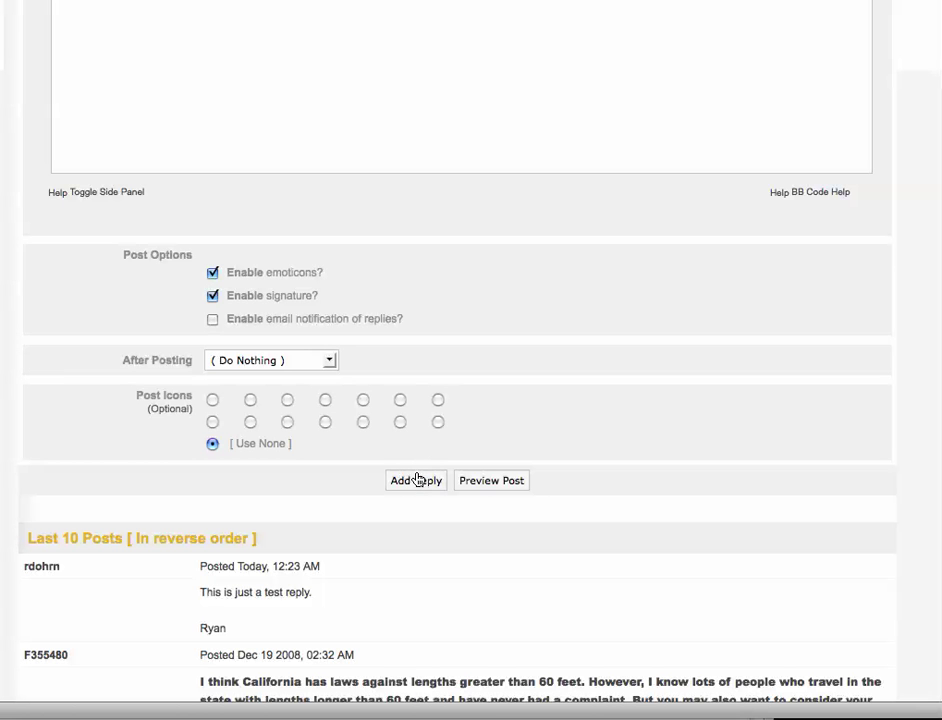
left_click(418, 480)
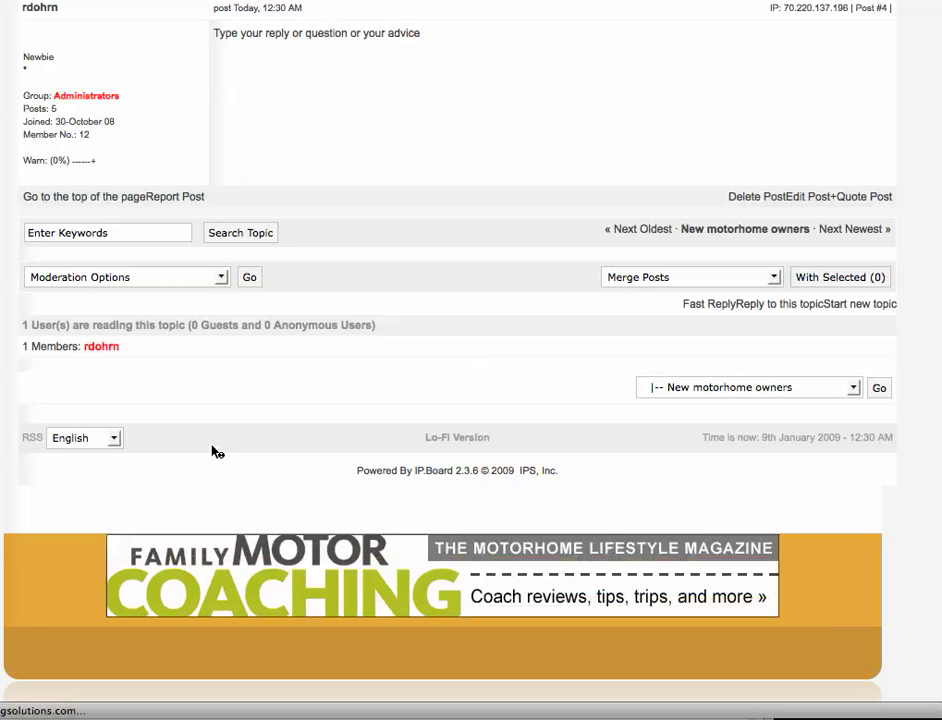
scroll(212, 452, "up", 15)
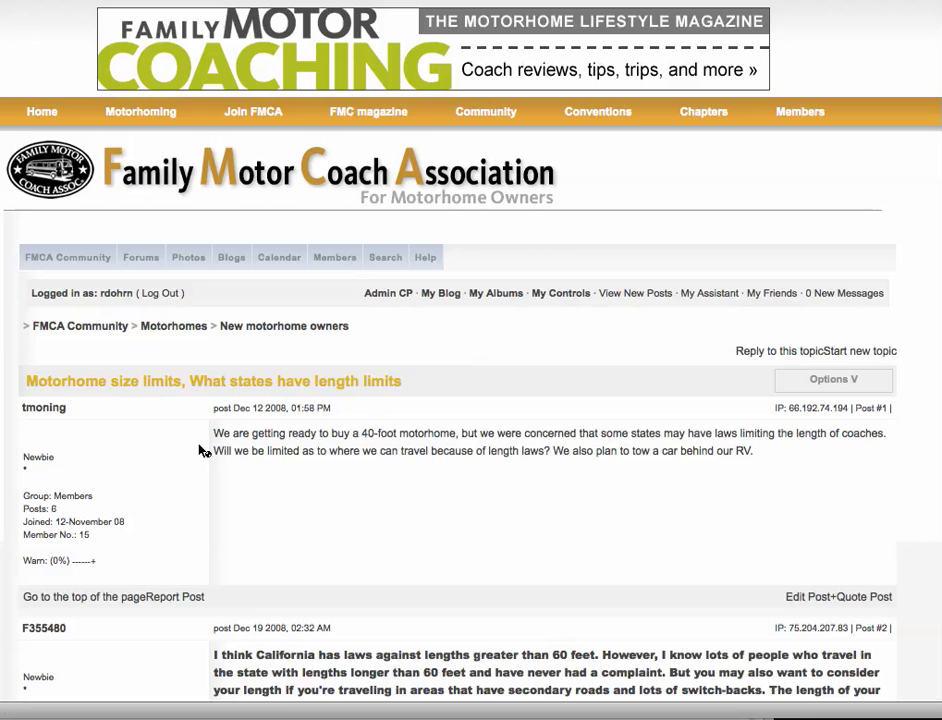